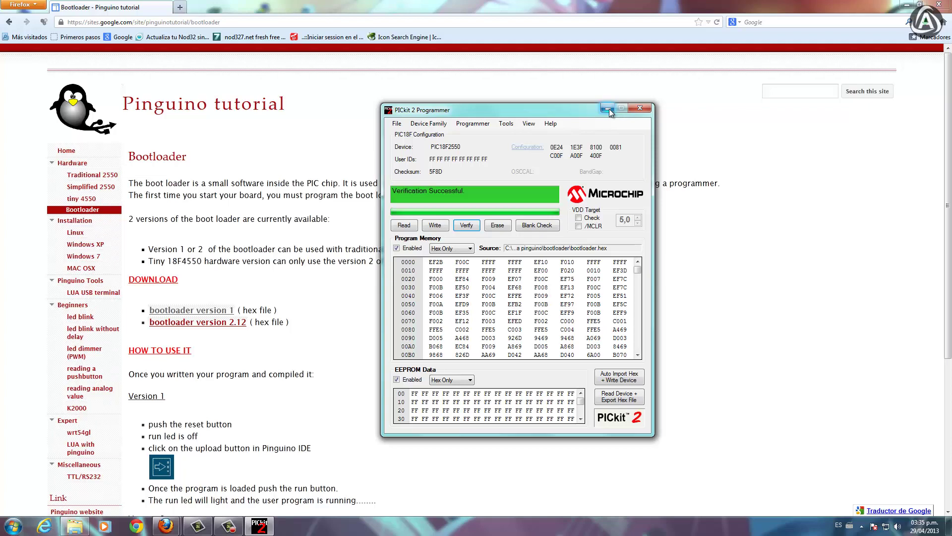
Minimize the PICkit 2 programmer and consult the libusb driver download link on the tutorial's Windows 7 page in Firefox.
{"action": "left_click", "coordinate": [608, 109]}
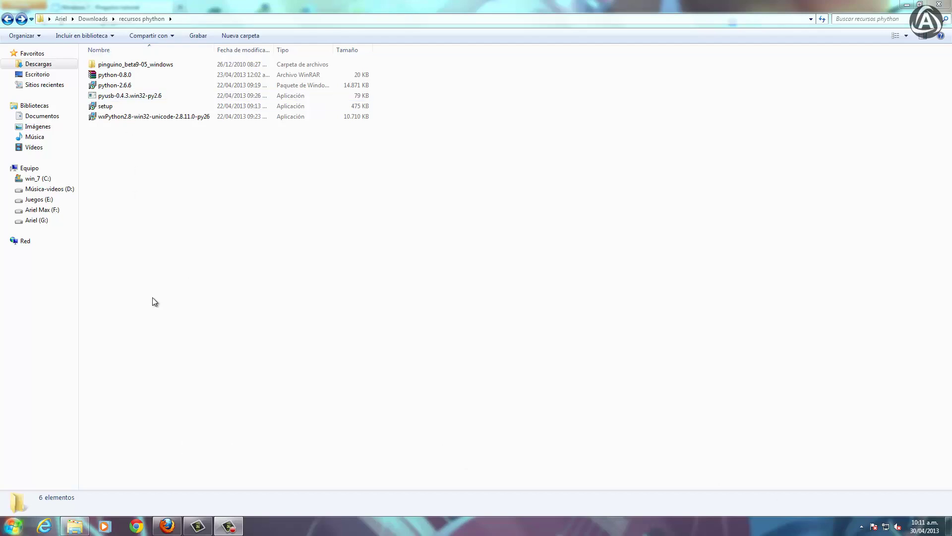
{"action": "left_click", "coordinate": [167, 526]}
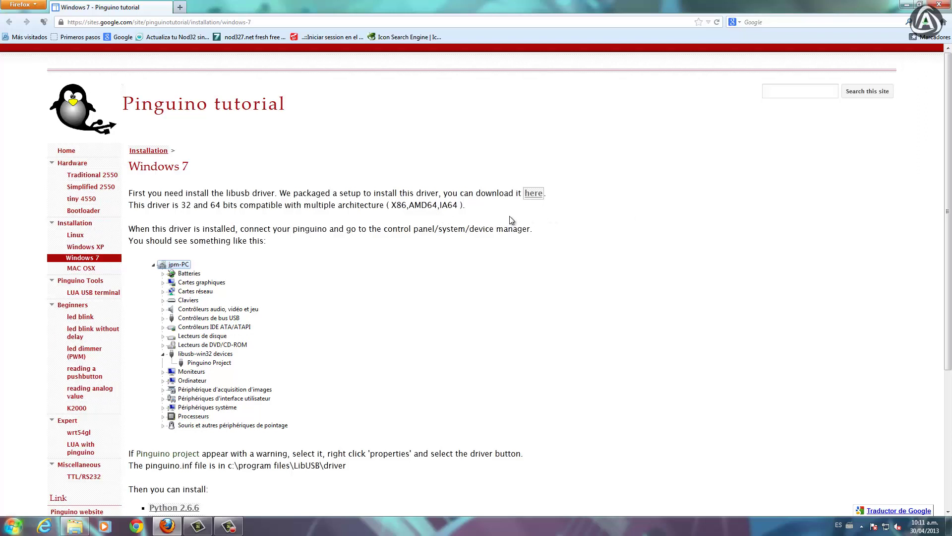
{"action": "left_click", "coordinate": [528, 194]}
Switch to the recursos phython folder in Windows Explorer and install Pinguino Driver from setup in Español, into C:\Program Files\LibUSB.
{"action": "left_click", "coordinate": [74, 525]}
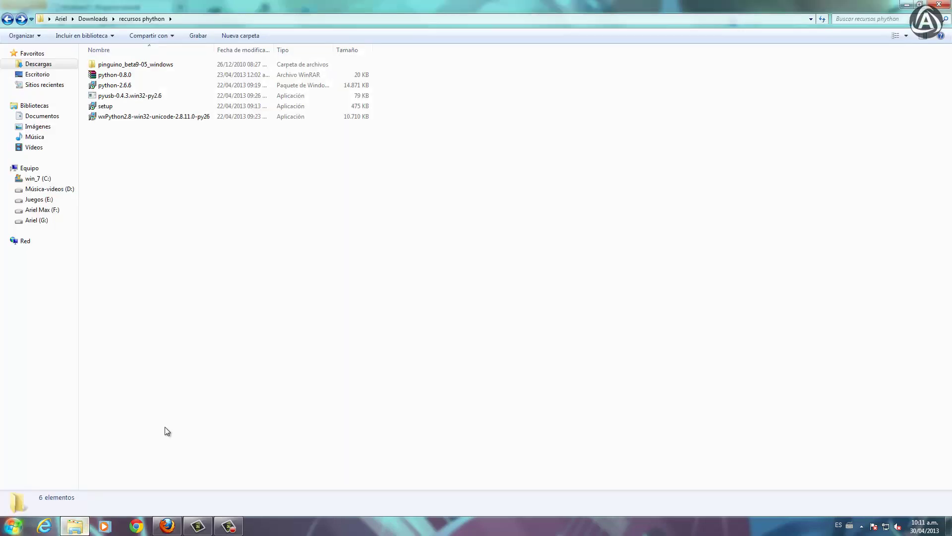
{"action": "left_click", "coordinate": [105, 106]}
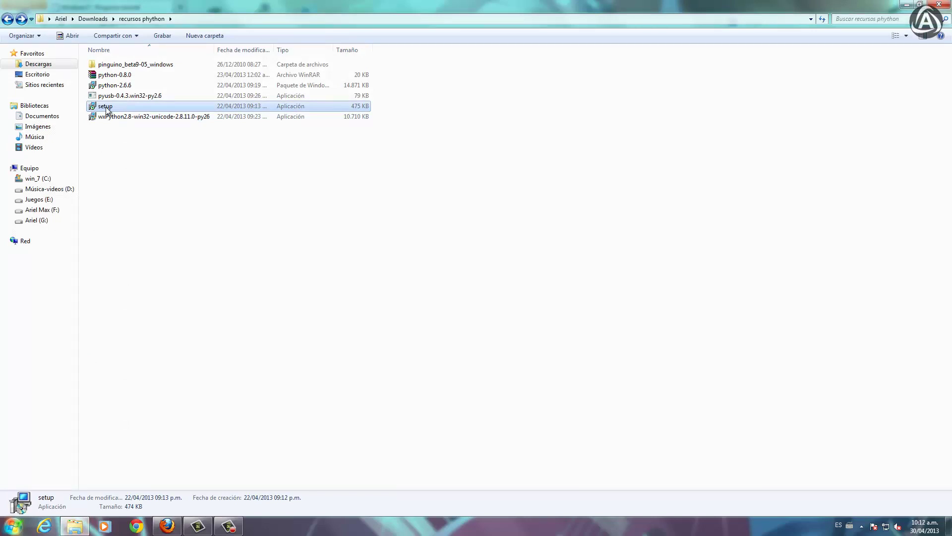
{"action": "double_click", "coordinate": [105, 106]}
{"action": "left_click", "coordinate": [501, 274]}
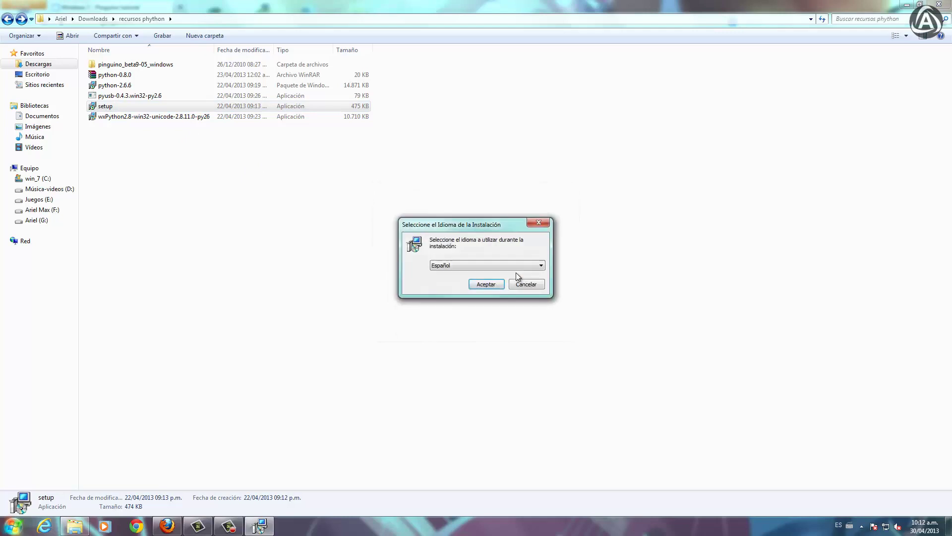
{"action": "left_click", "coordinate": [486, 283]}
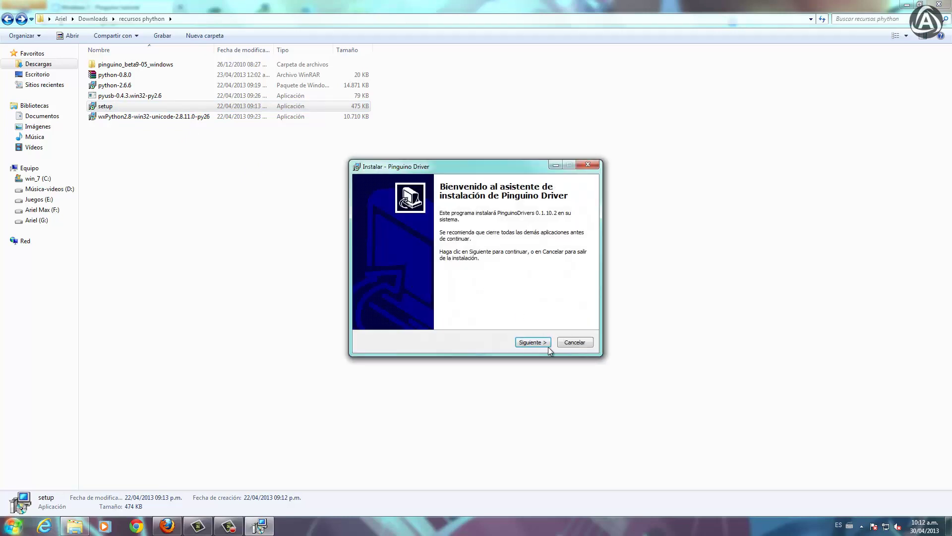
{"action": "left_click", "coordinate": [534, 343]}
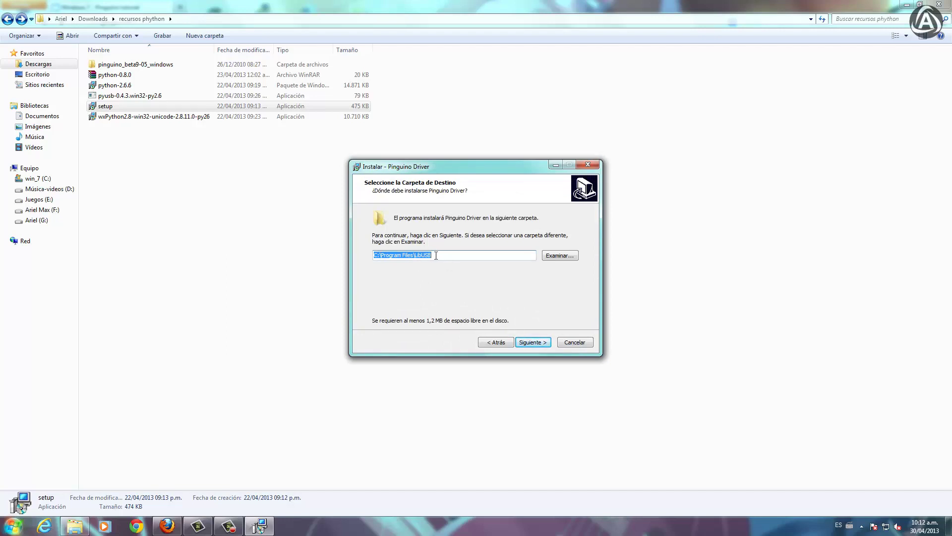
{"action": "left_click", "coordinate": [533, 342]}
{"action": "left_click", "coordinate": [534, 342]}
{"action": "left_click", "coordinate": [533, 342]}
{"action": "left_click", "coordinate": [534, 342]}
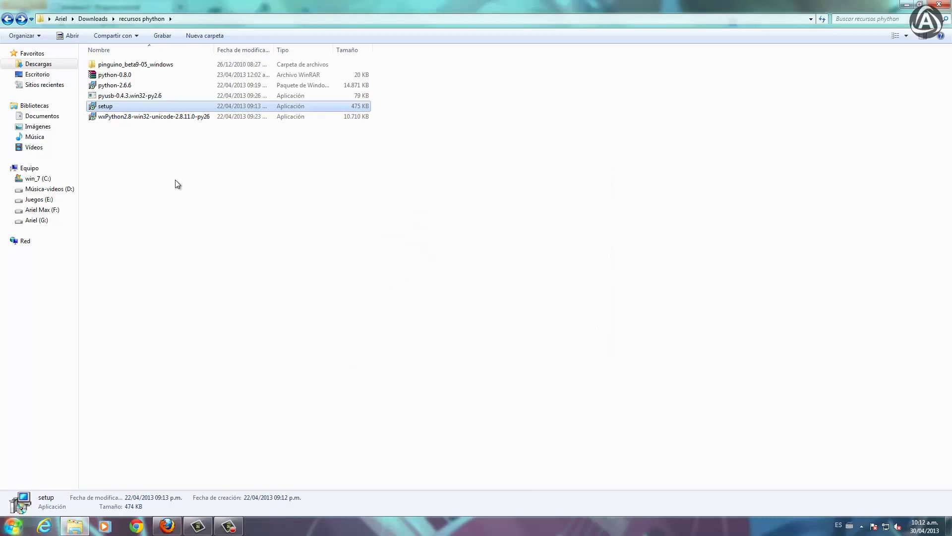
Open the Device Manager from the computer's system properties and move its window toward the middle of the screen.
{"action": "left_click", "coordinate": [14, 530]}
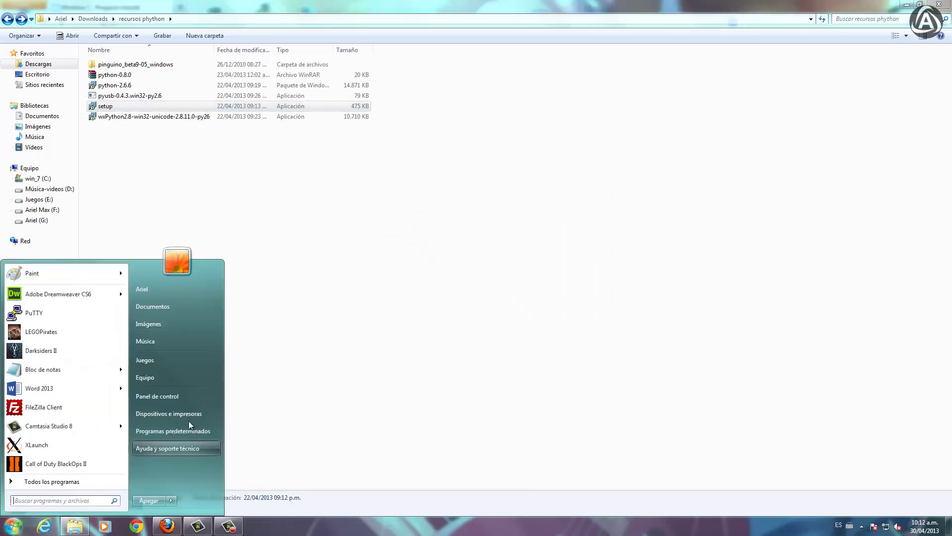
{"action": "right_click", "coordinate": [183, 378]}
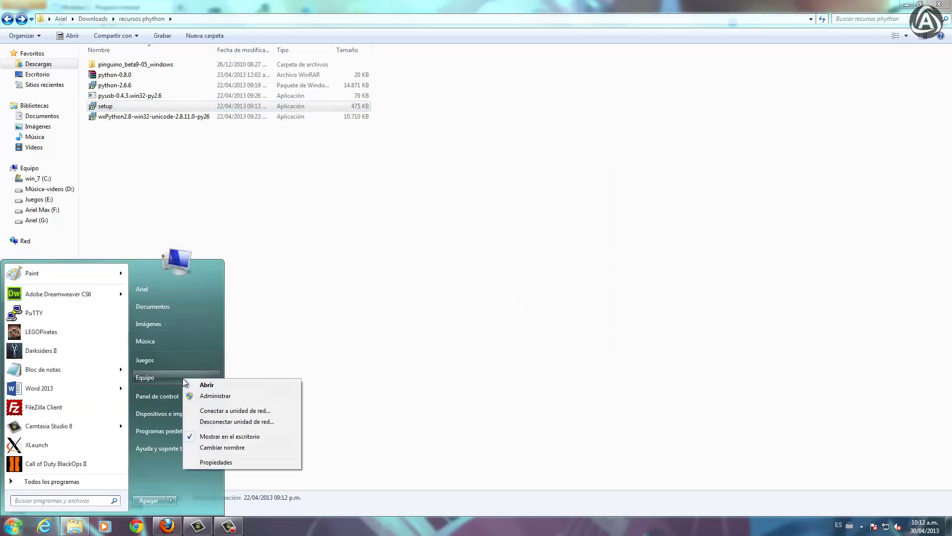
{"action": "left_click", "coordinate": [224, 462]}
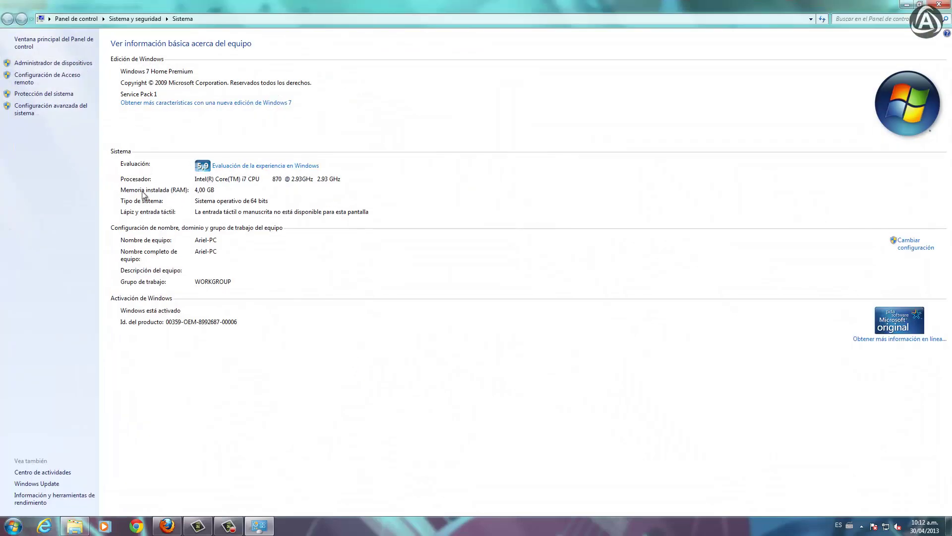
{"action": "left_click", "coordinate": [48, 63]}
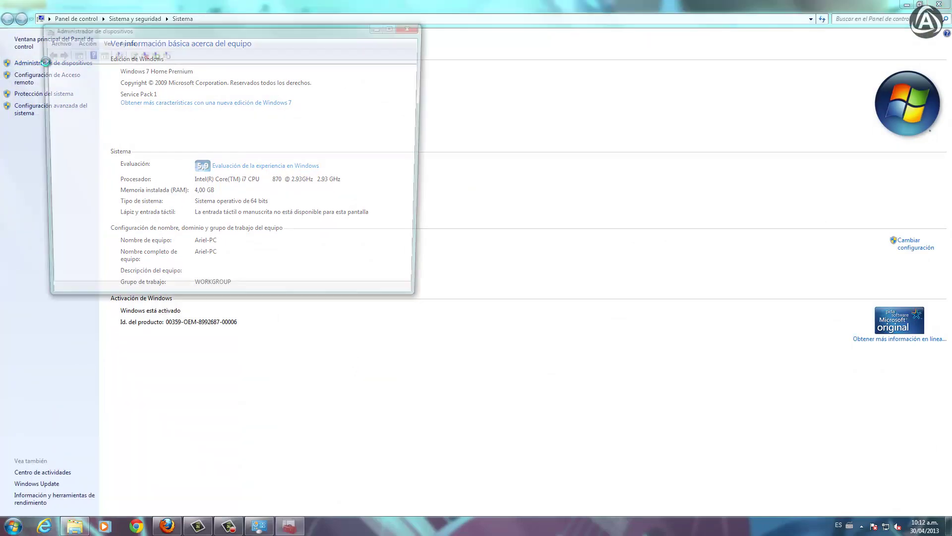
{"action": "left_click_drag", "start_coordinate": [221, 29], "coordinate": [360, 117]}
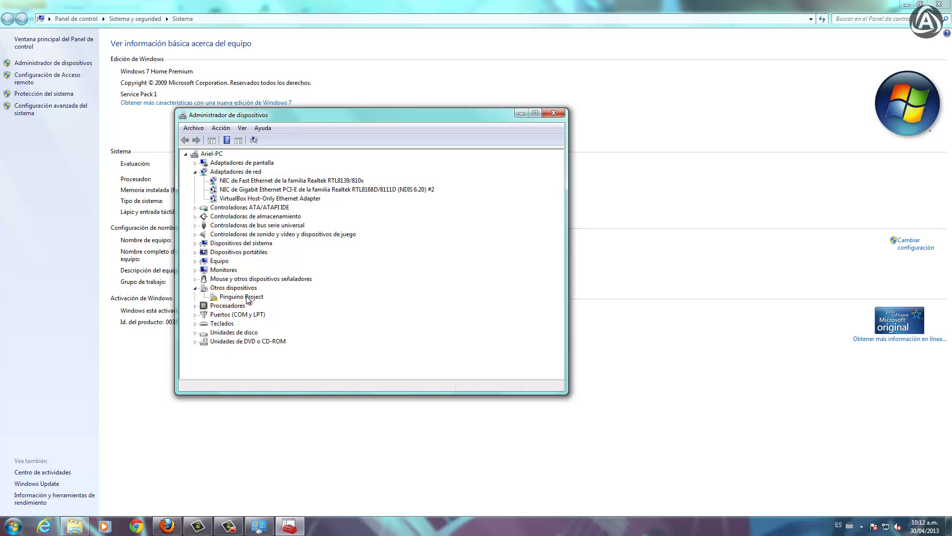
Start a driver software update for the Pinguino Project device, choosing to search for the driver on the computer.
{"action": "left_click", "coordinate": [246, 299]}
{"action": "right_click", "coordinate": [246, 300]}
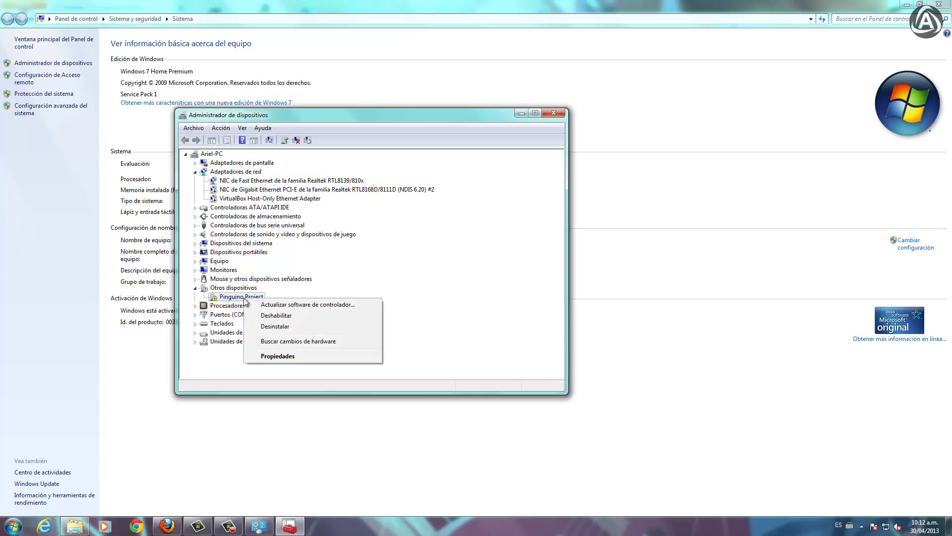
{"action": "left_click", "coordinate": [301, 304]}
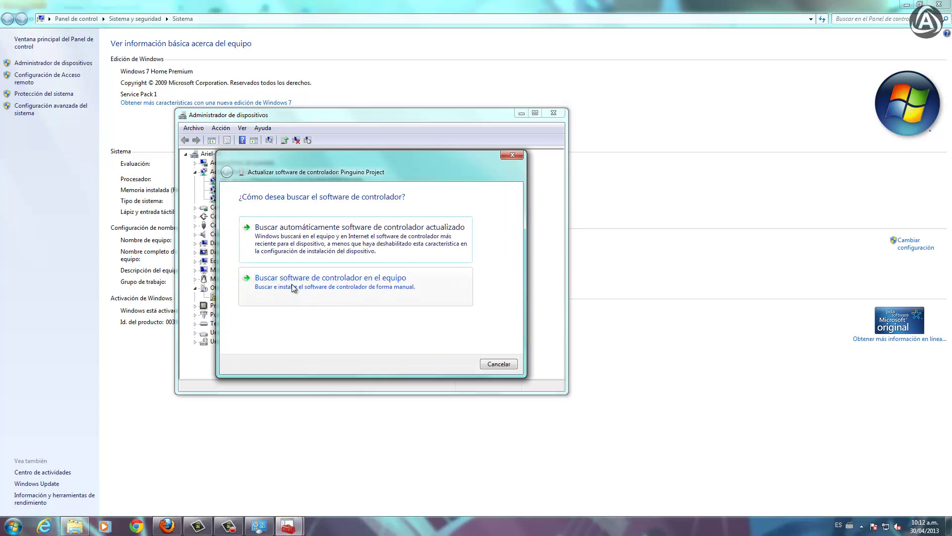
{"action": "left_click", "coordinate": [291, 284]}
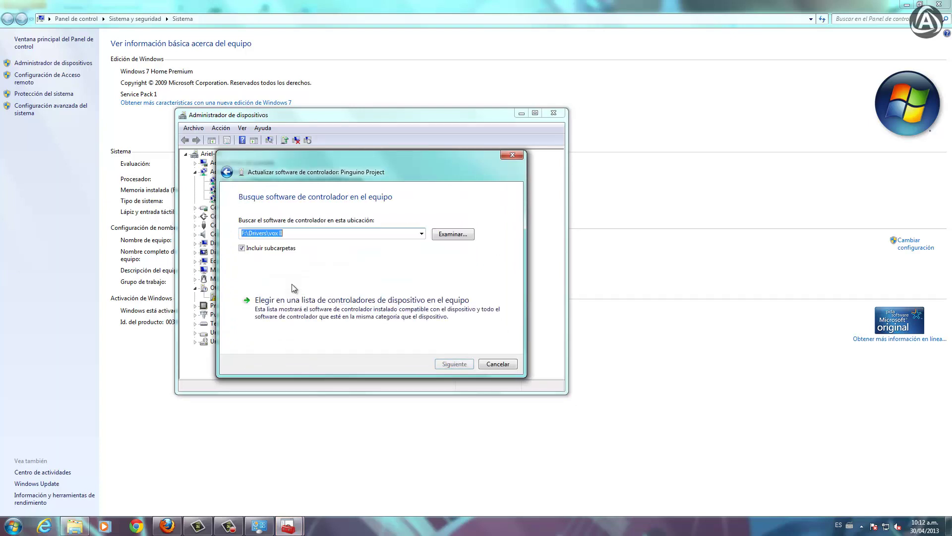
Set the driver search location to the driver folder inside Archivos de programa\LibUSB on drive C.
{"action": "left_click", "coordinate": [454, 233]}
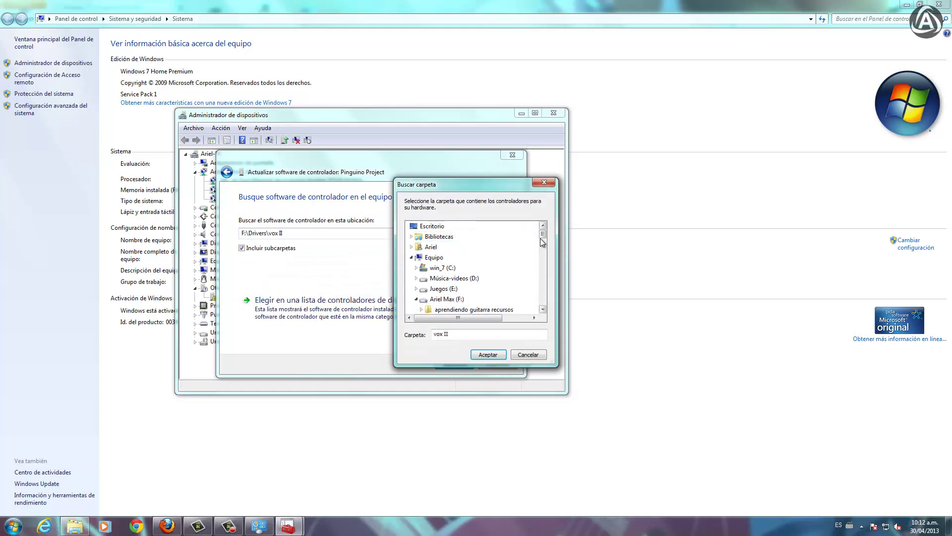
{"action": "left_click", "coordinate": [414, 268]}
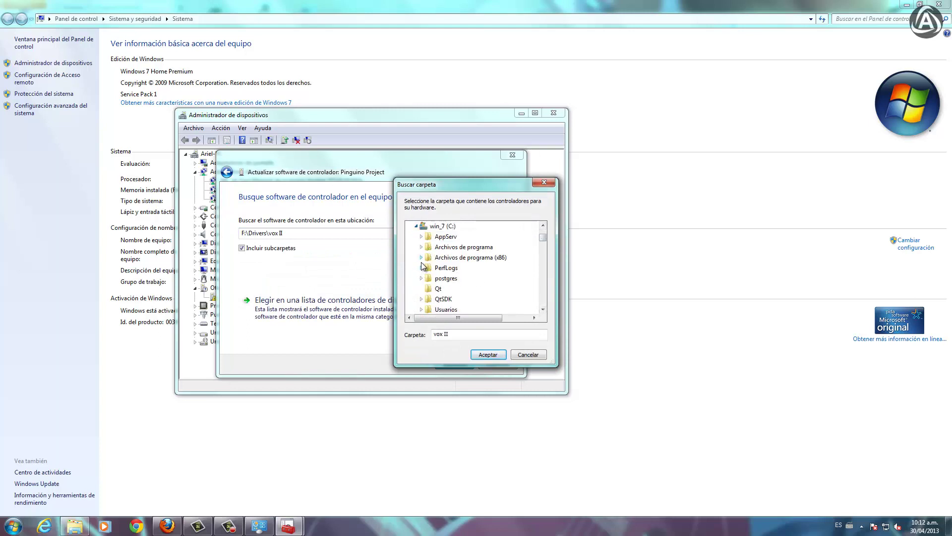
{"action": "left_click", "coordinate": [423, 247]}
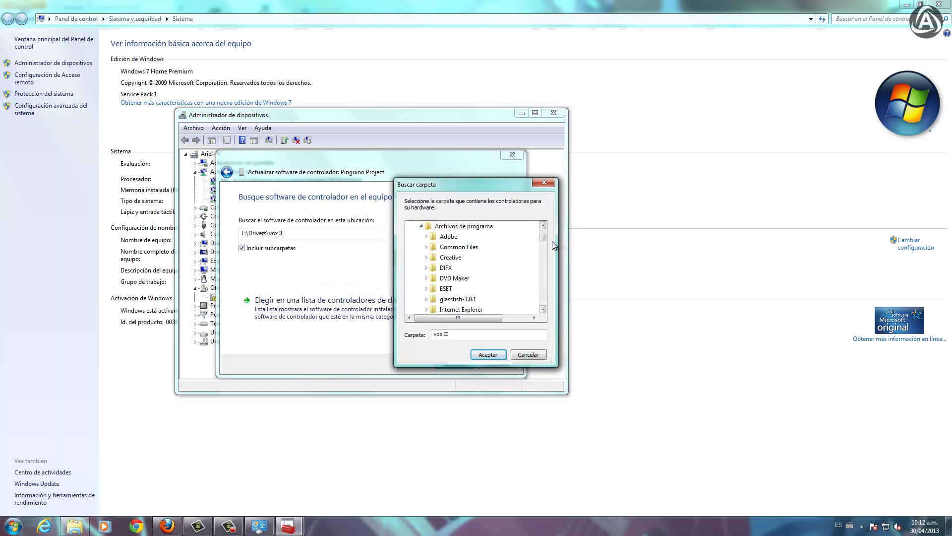
{"action": "left_click_drag", "start_coordinate": [543, 237], "coordinate": [543, 241]}
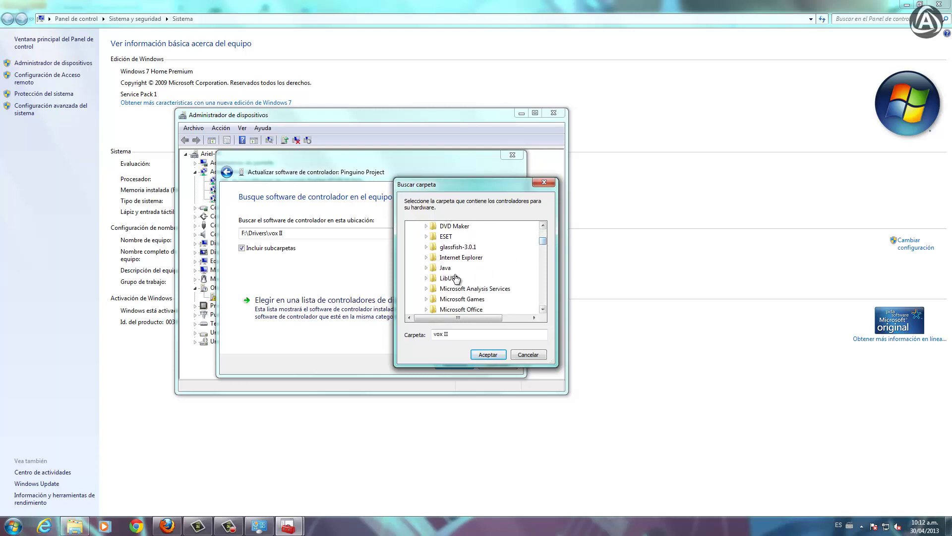
{"action": "left_click", "coordinate": [426, 279]}
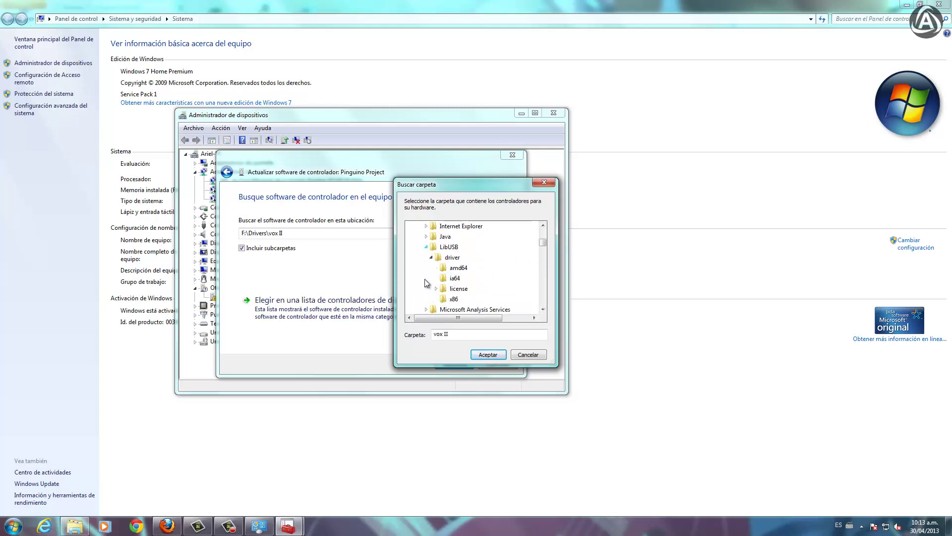
{"action": "left_click", "coordinate": [453, 259]}
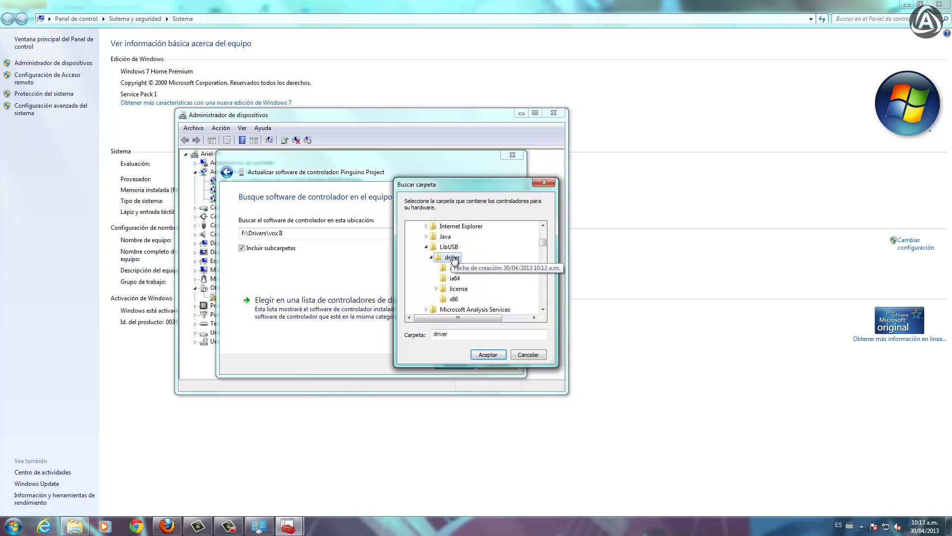
{"action": "left_click", "coordinate": [489, 355]}
Install the Pinguino Project driver despite its unverified publisher and close the update wizard.
{"action": "left_click", "coordinate": [454, 363]}
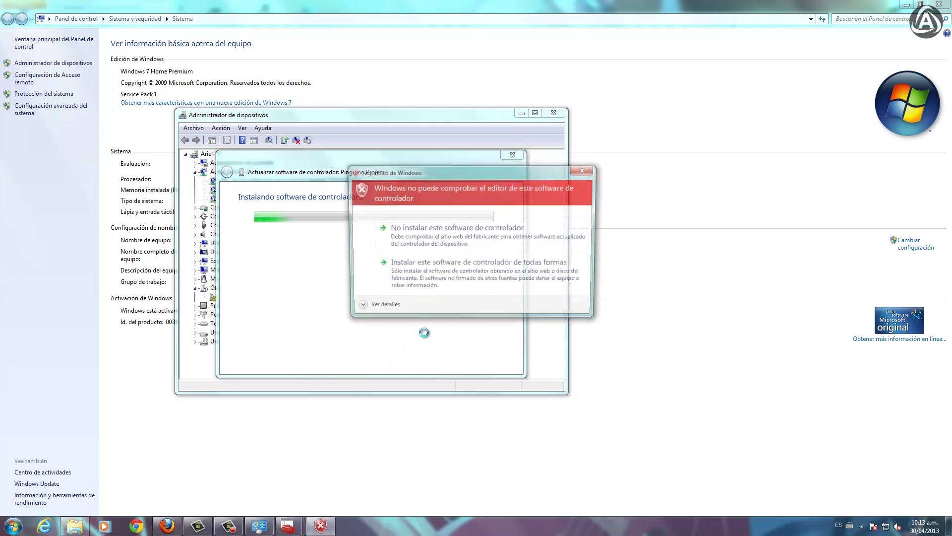
{"action": "left_click_drag", "start_coordinate": [454, 170], "coordinate": [439, 170]}
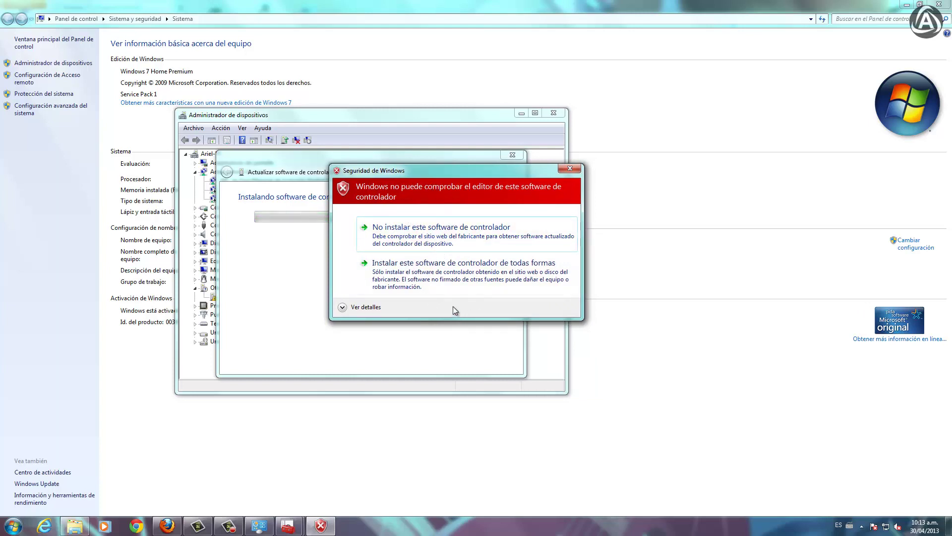
{"action": "left_click", "coordinate": [395, 270]}
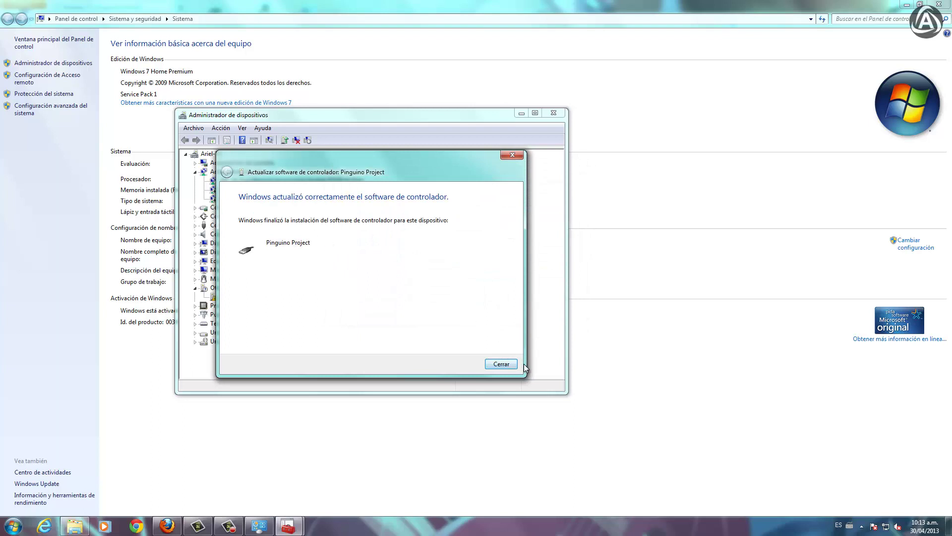
{"action": "left_click", "coordinate": [501, 365]}
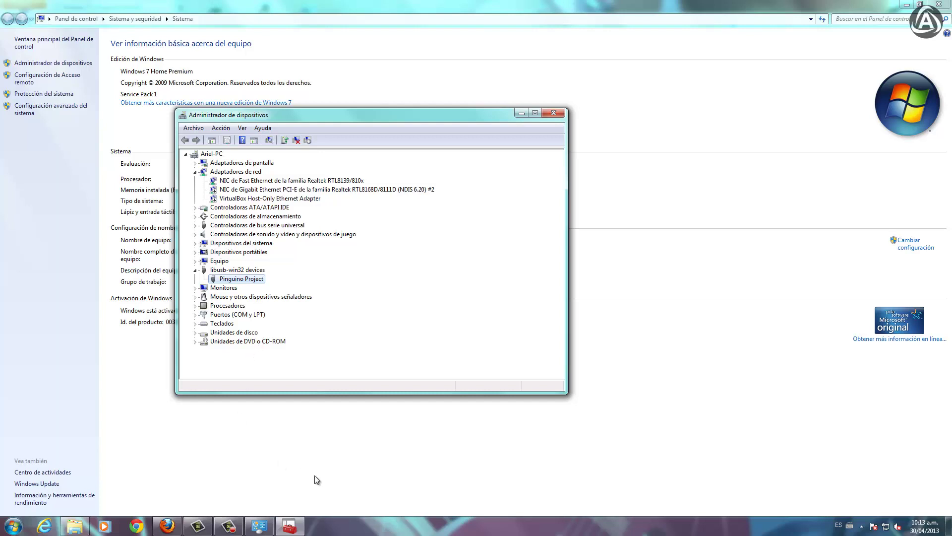
Switch to Firefox and check which packages the Windows 7 tutorial page says to install after the driver.
{"action": "left_click", "coordinate": [167, 526]}
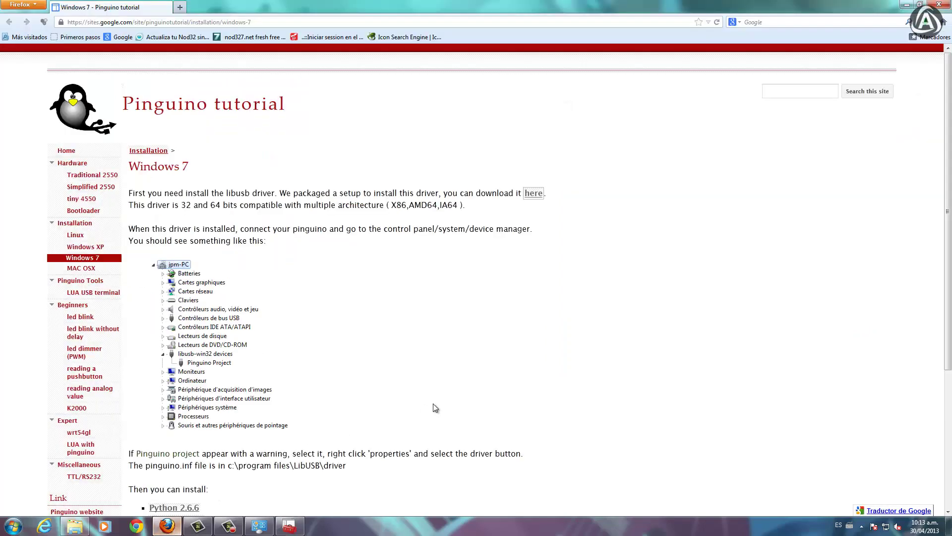
{"action": "scroll", "coordinate": [465, 400], "scroll_direction": "down", "scroll_amount": 4}
{"action": "scroll", "coordinate": [464, 400], "scroll_direction": "down", "scroll_amount": 1}
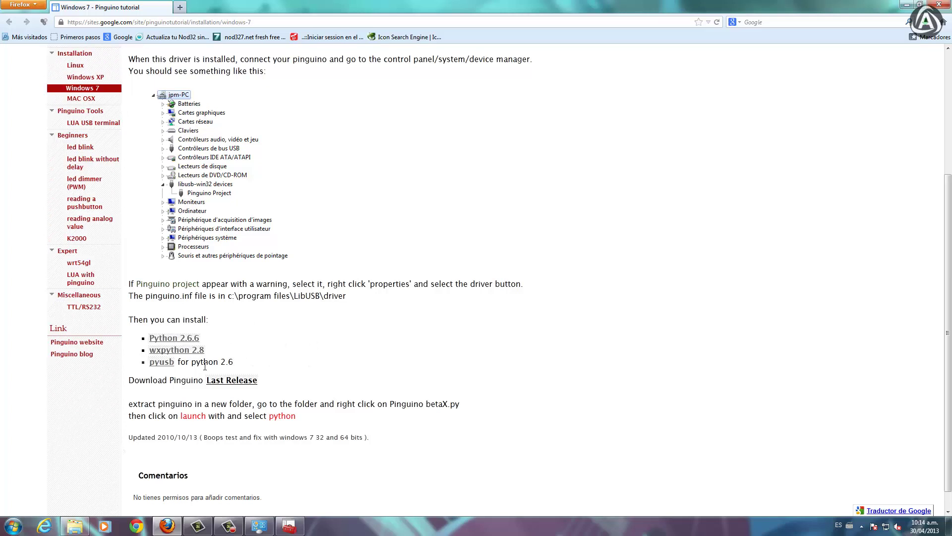
Switch to Windows Explorer and install python-2.6.6 for all users in C:\Python26\ with the default components.
{"action": "left_click", "coordinate": [75, 526]}
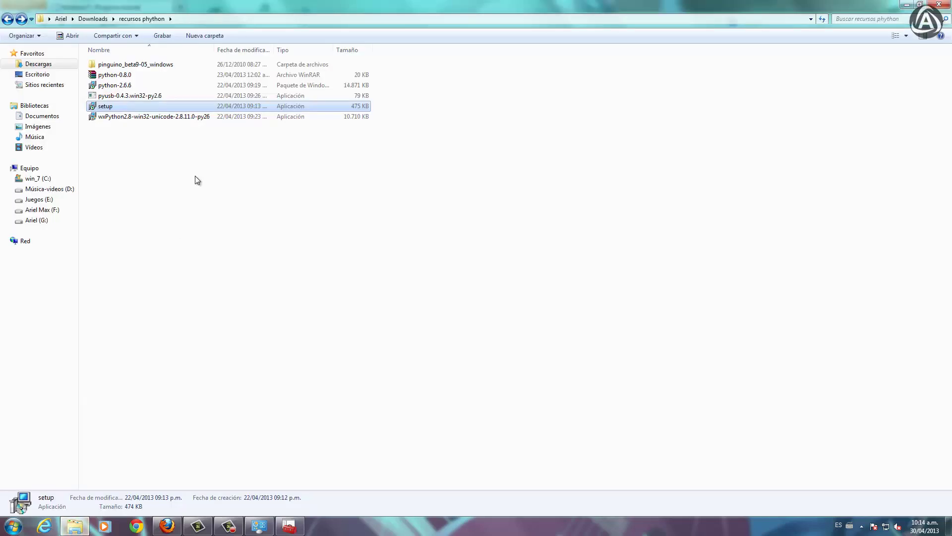
{"action": "left_click", "coordinate": [114, 85]}
{"action": "double_click", "coordinate": [114, 86]}
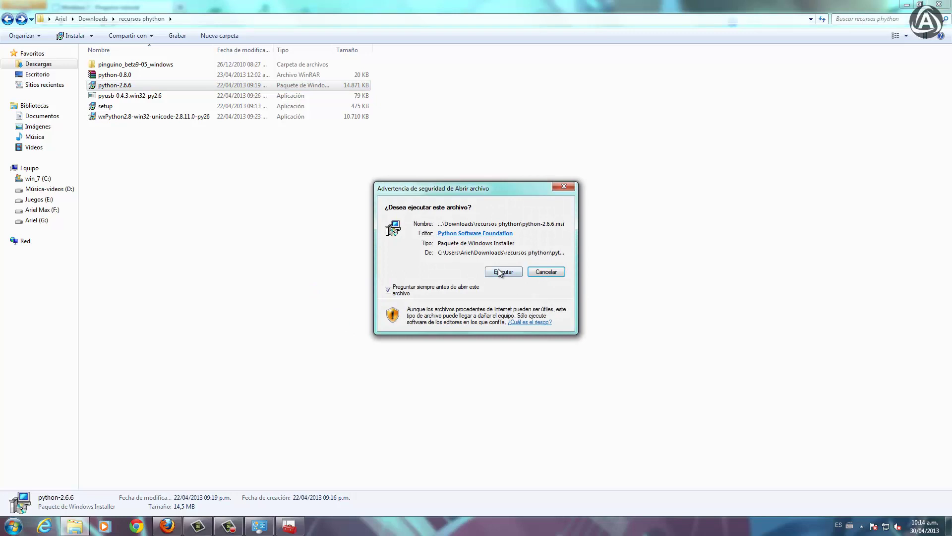
{"action": "left_click", "coordinate": [500, 272]}
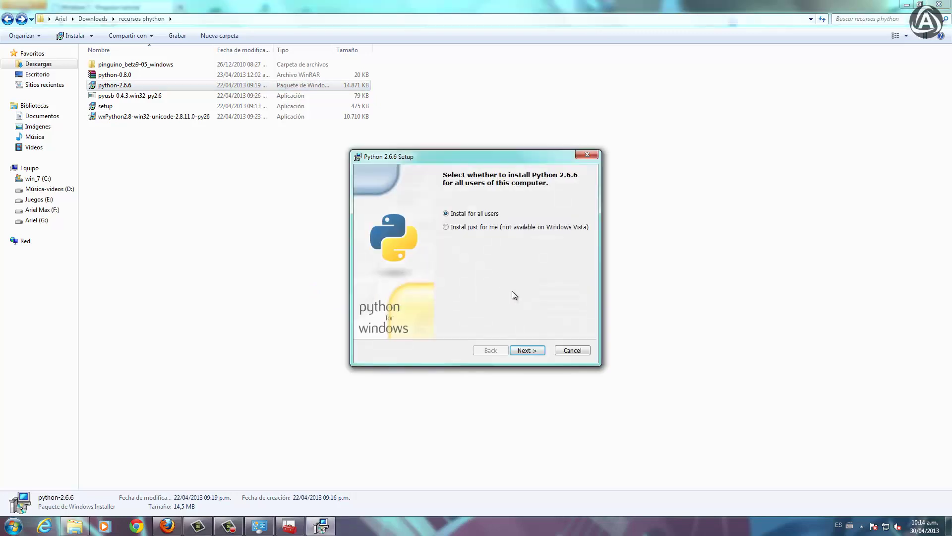
{"action": "left_click", "coordinate": [536, 350]}
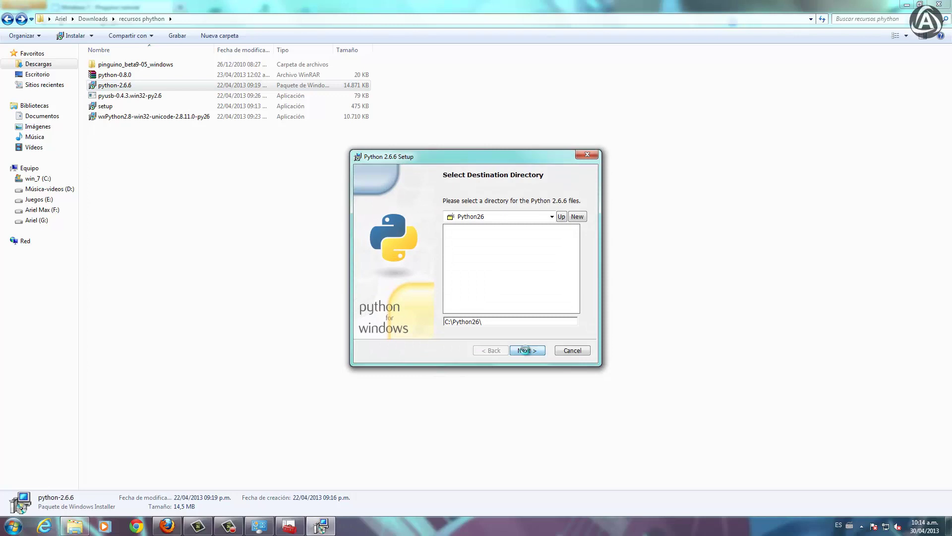
{"action": "left_click", "coordinate": [525, 350]}
{"action": "left_click", "coordinate": [525, 350]}
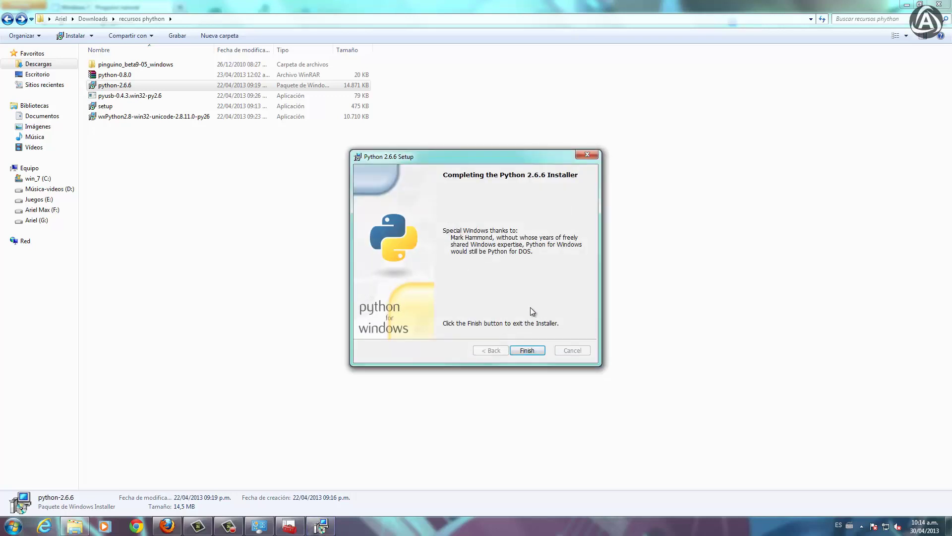
{"action": "left_click", "coordinate": [526, 352]}
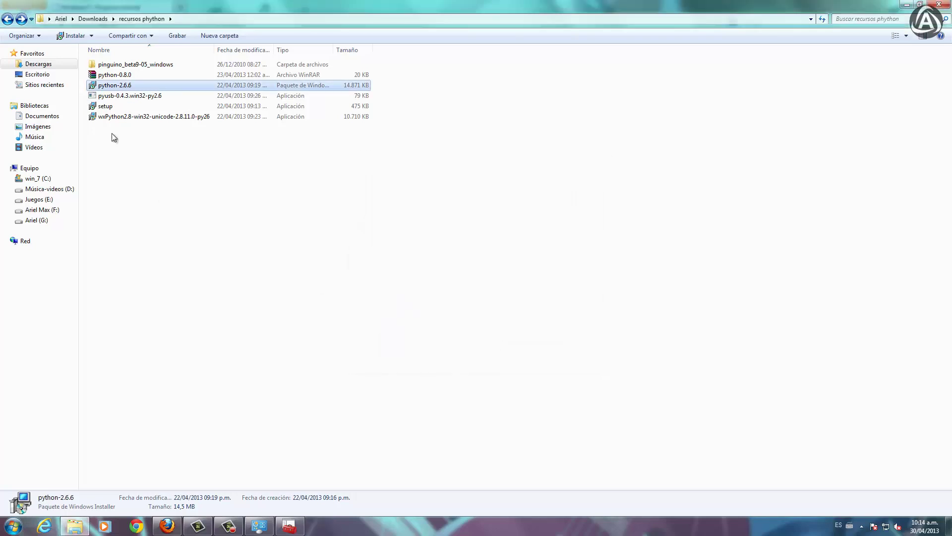
Install wxPython2.8-win32-unicode-2.8.11.0-py26, accepting the licence agreement and keeping the full installation as the default wxPython.
{"action": "left_click", "coordinate": [104, 118]}
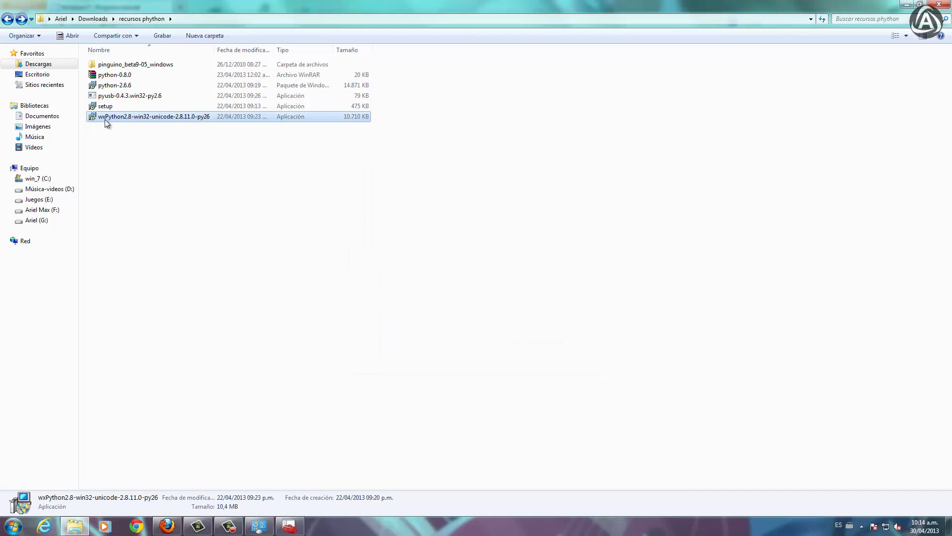
{"action": "double_click", "coordinate": [106, 119]}
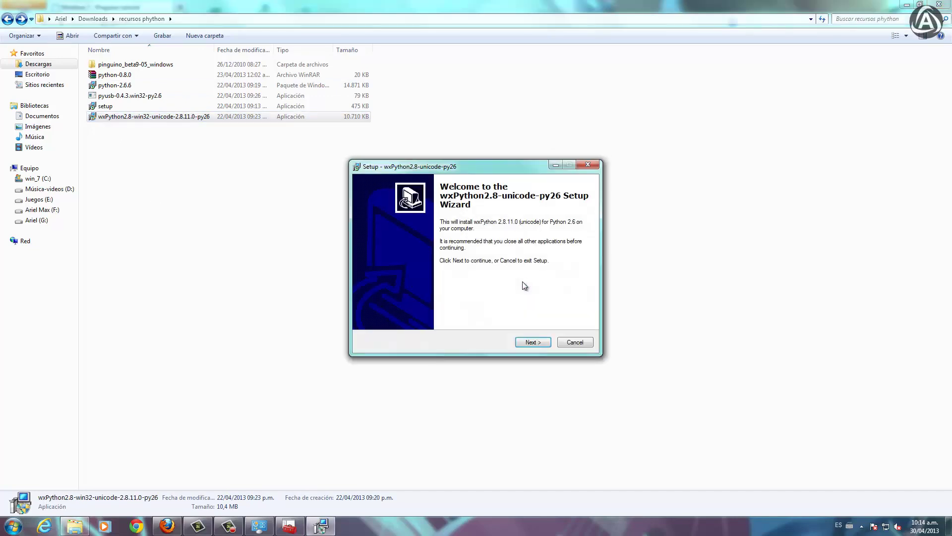
{"action": "left_click", "coordinate": [539, 341]}
{"action": "left_click", "coordinate": [415, 313]}
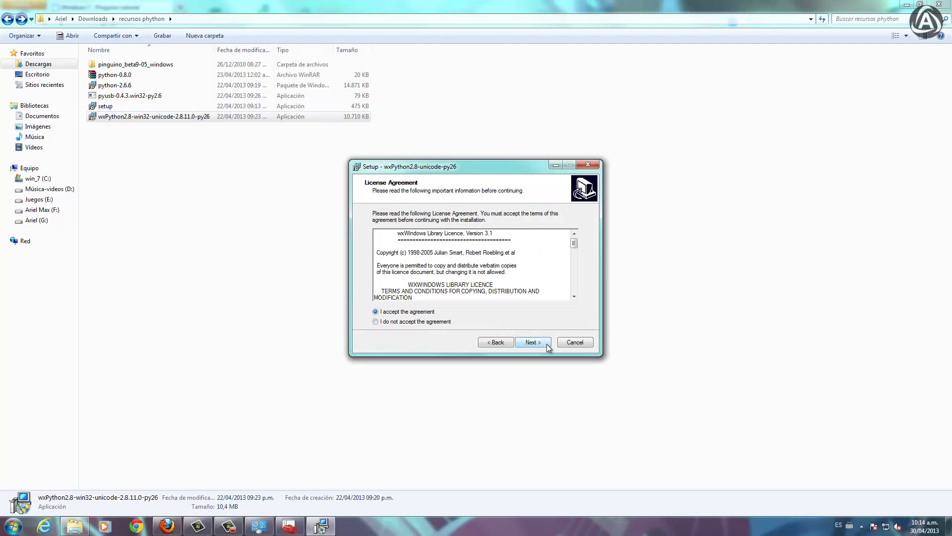
{"action": "left_click", "coordinate": [541, 342]}
{"action": "left_click", "coordinate": [533, 342]}
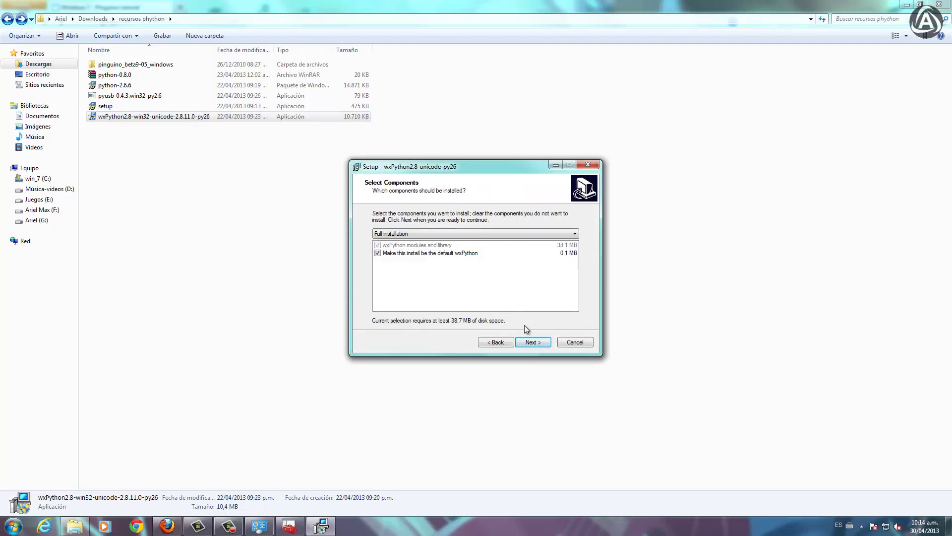
{"action": "left_click", "coordinate": [543, 341]}
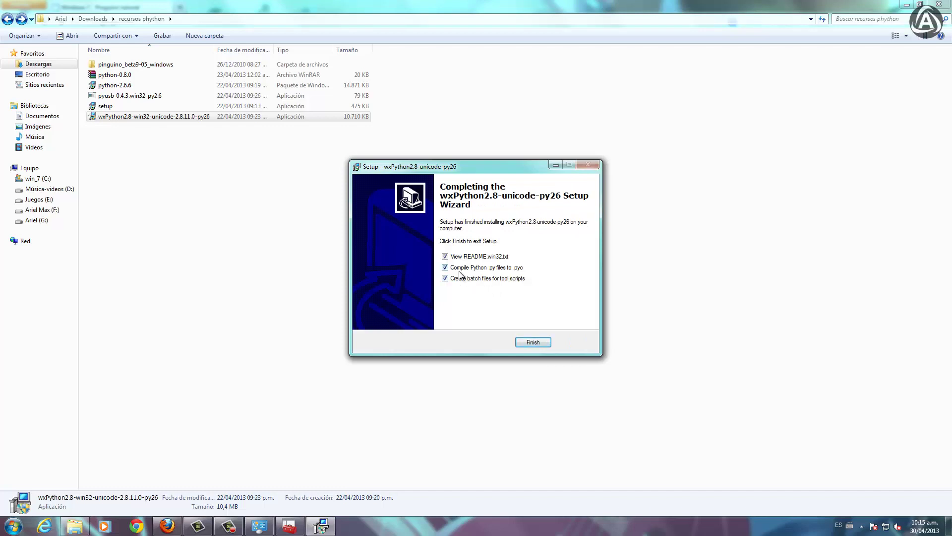
Finish the wxPython setup without viewing the README, keeping the compilation of .py files and the creation of tool script batch files.
{"action": "left_click", "coordinate": [455, 256]}
{"action": "left_click", "coordinate": [538, 346]}
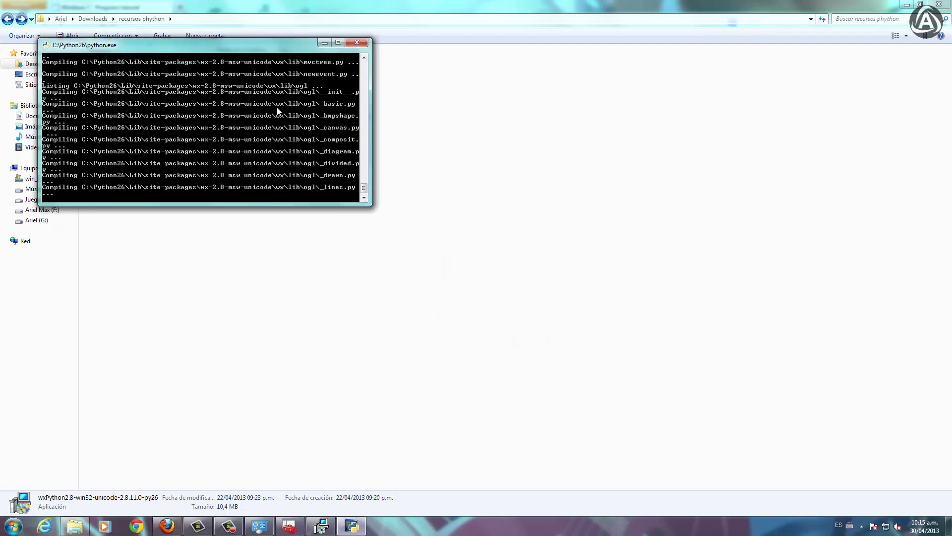
{"action": "left_click_drag", "start_coordinate": [280, 45], "coordinate": [500, 155]}
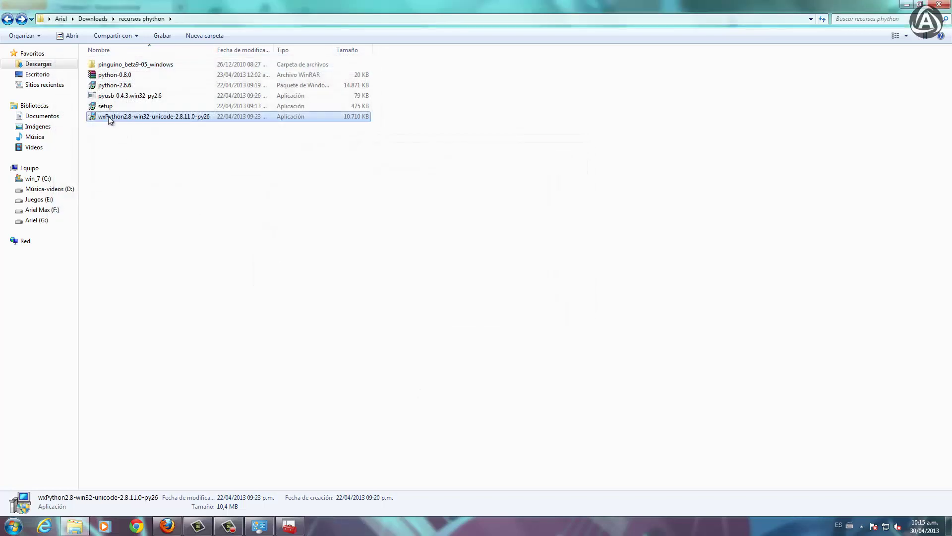
Install pyusb-0.4.3.win32-py2.6 with the default settings, allowing it to run, and close its setup wizard.
{"action": "double_click", "coordinate": [106, 96]}
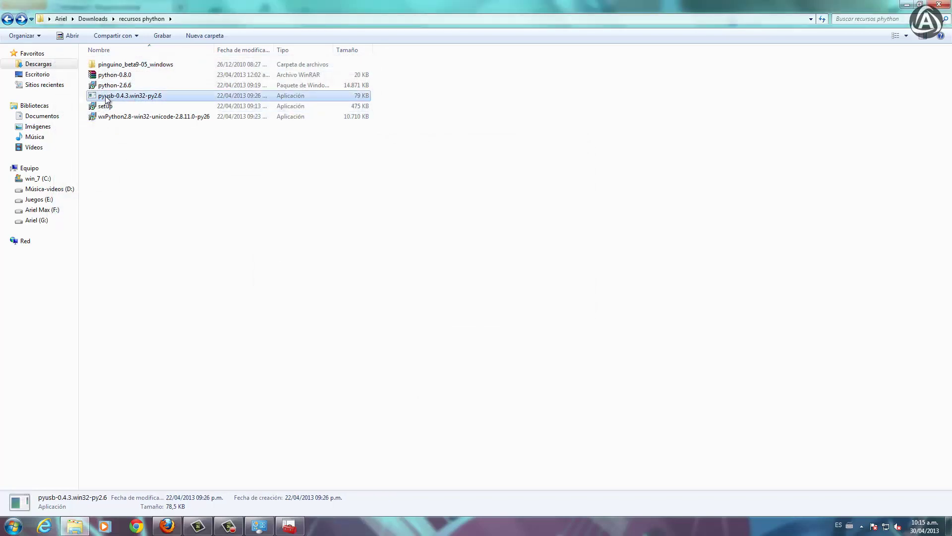
{"action": "left_click", "coordinate": [504, 272]}
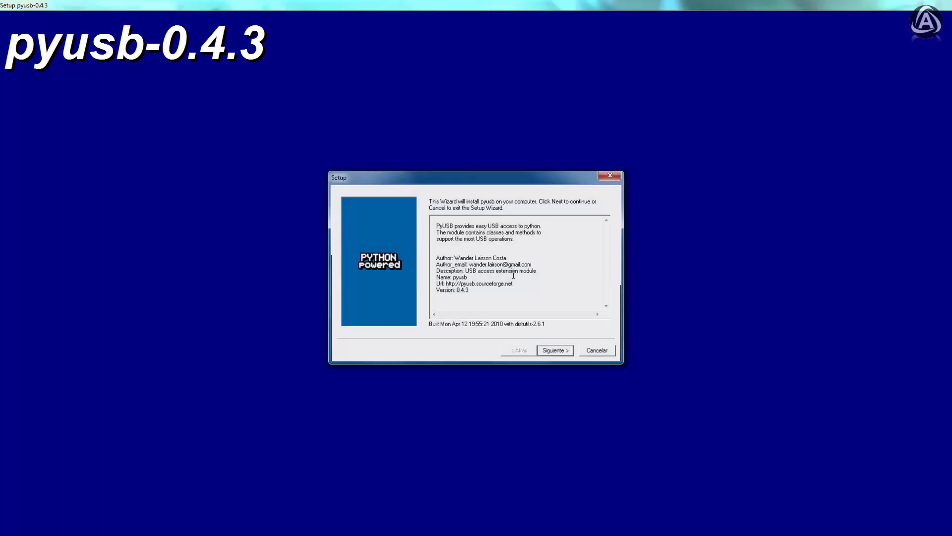
{"action": "left_click", "coordinate": [558, 351]}
{"action": "left_click", "coordinate": [558, 351]}
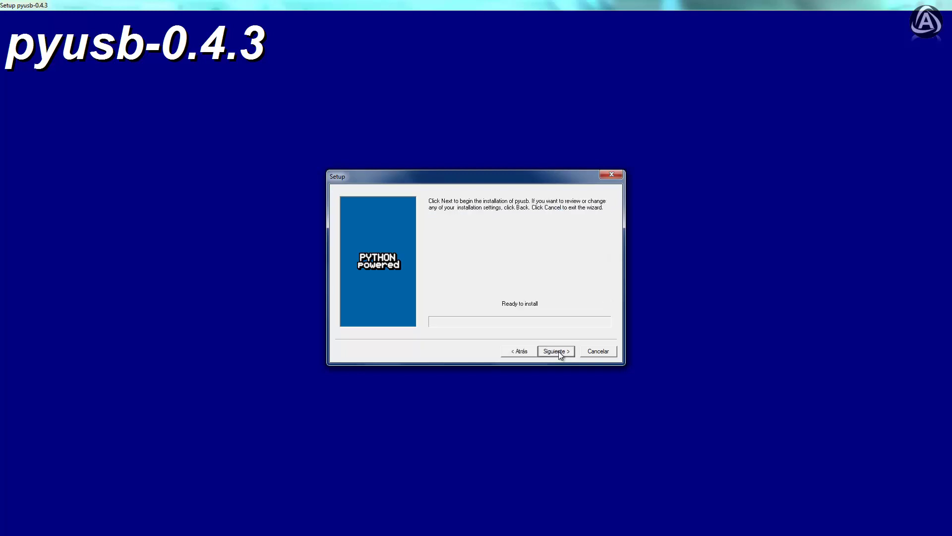
{"action": "left_click", "coordinate": [556, 351]}
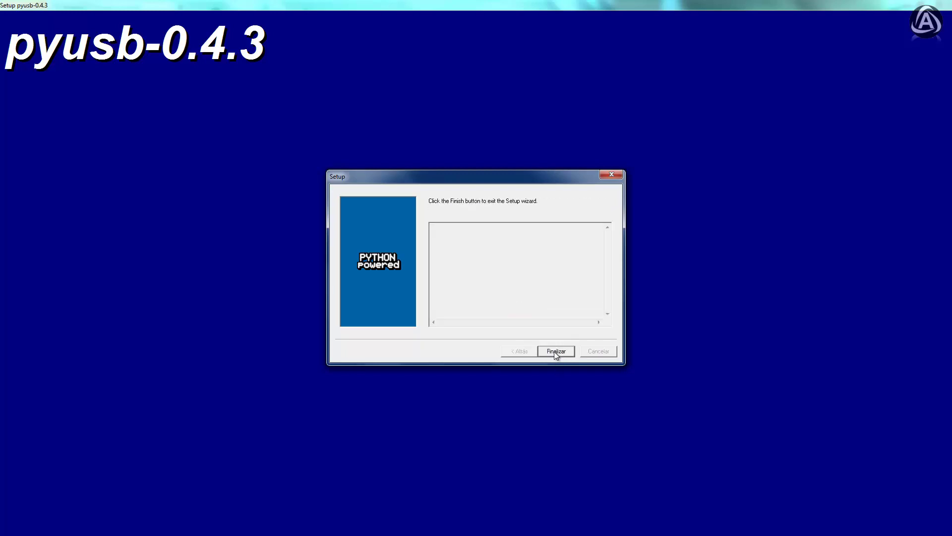
{"action": "left_click", "coordinate": [557, 351]}
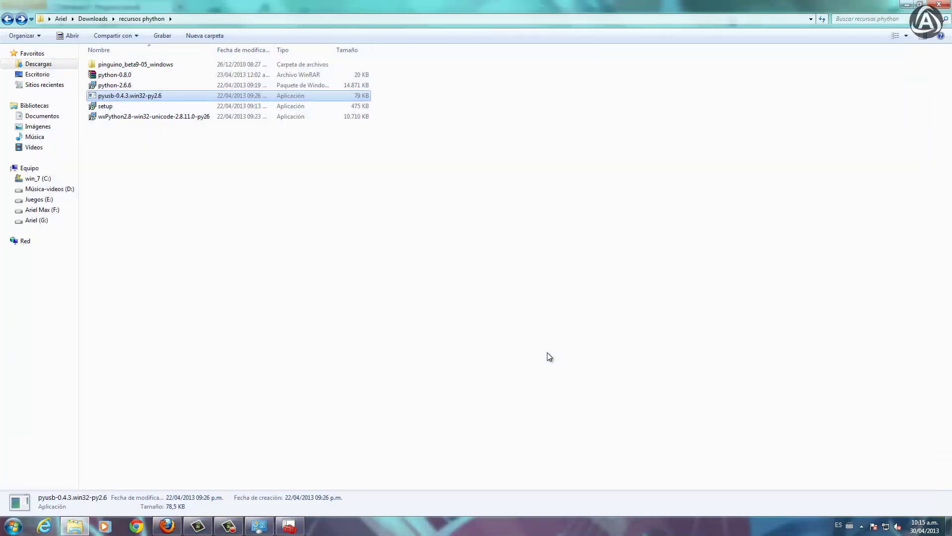
Switch to Firefox and review the package list and the Pinguino release instructions at the end of the Windows 7 tutorial page.
{"action": "left_click", "coordinate": [199, 213]}
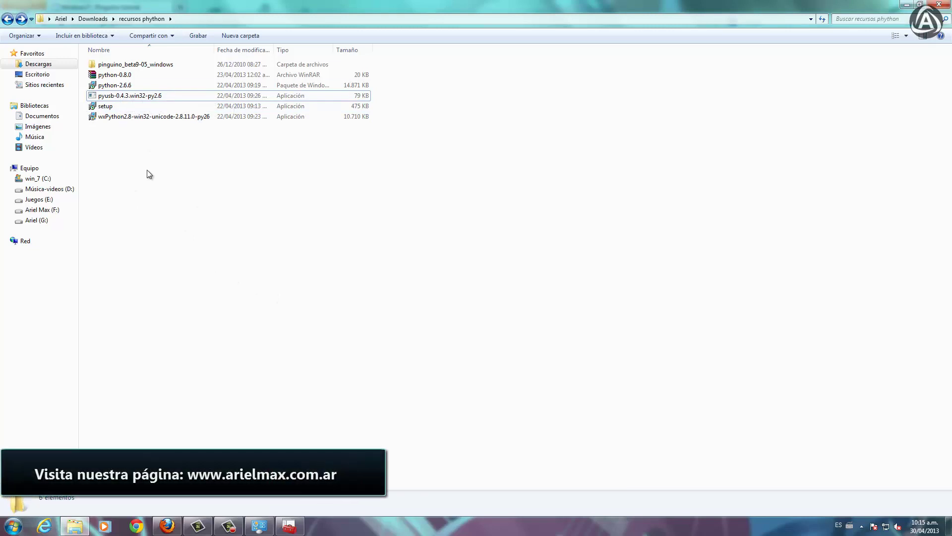
{"action": "left_click", "coordinate": [167, 526]}
{"action": "scroll", "coordinate": [320, 319], "scroll_direction": "down", "scroll_amount": 1}
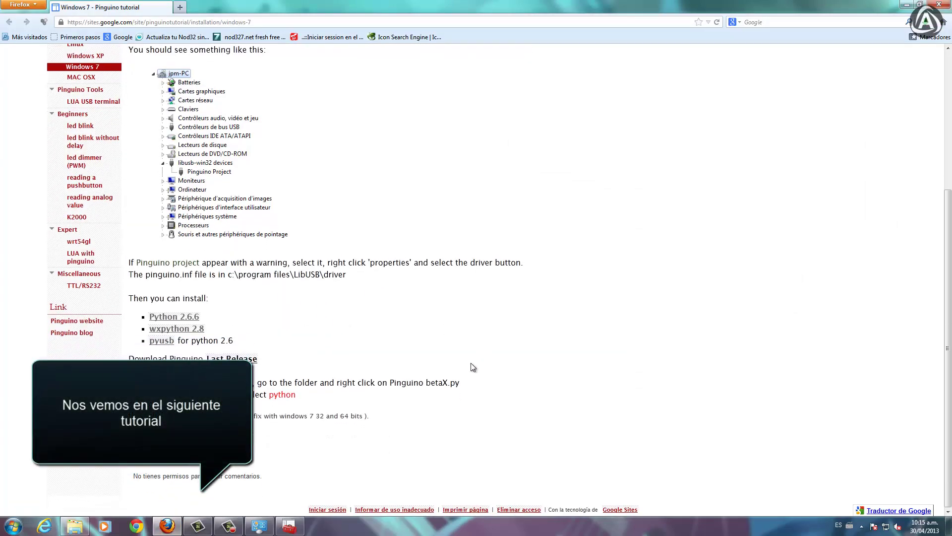